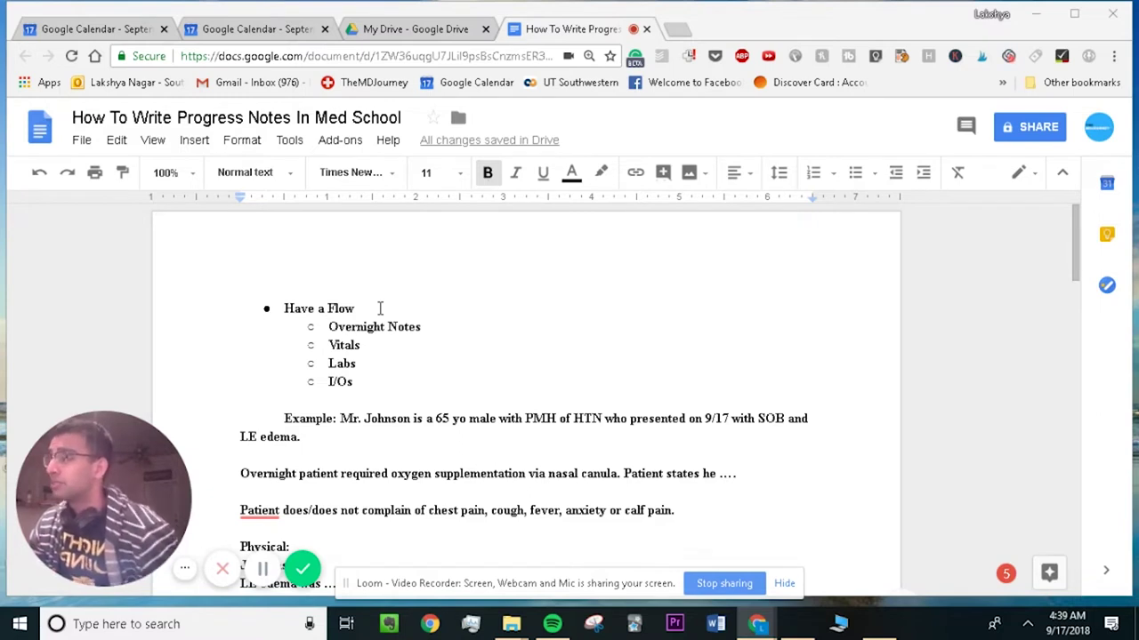
Step: Scroll down to the Physical exam lines listing JVP, edema, lungs and O2 sat
{"action": "scroll", "coordinate": [416, 347], "scroll_direction": "down", "scroll_amount": 1}
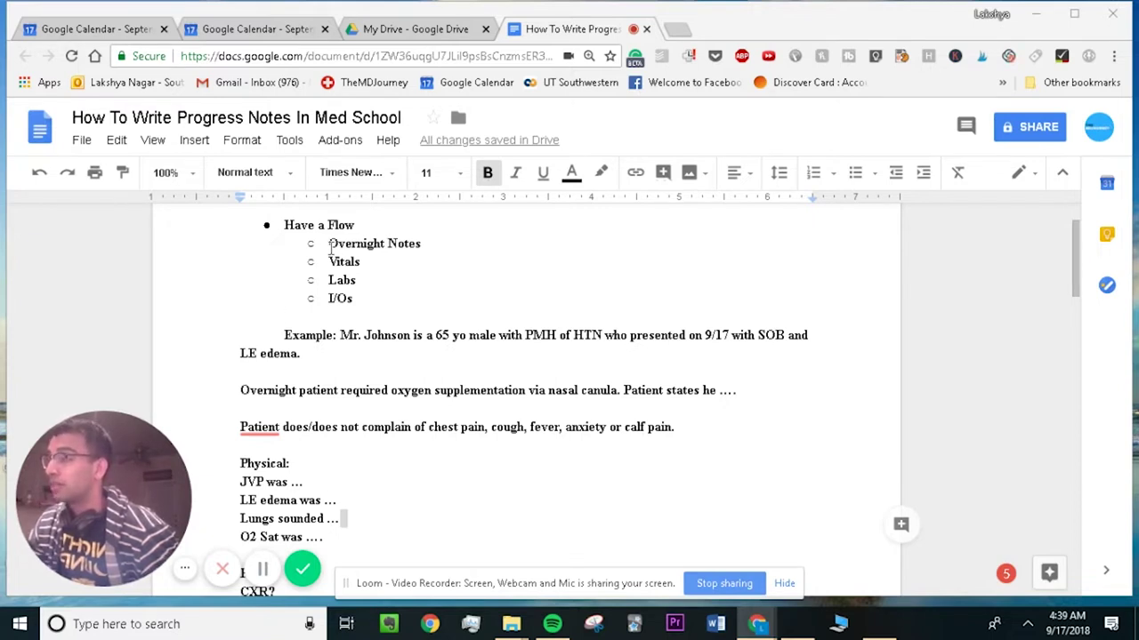
{"action": "triple_click", "coordinate": [347, 353]}
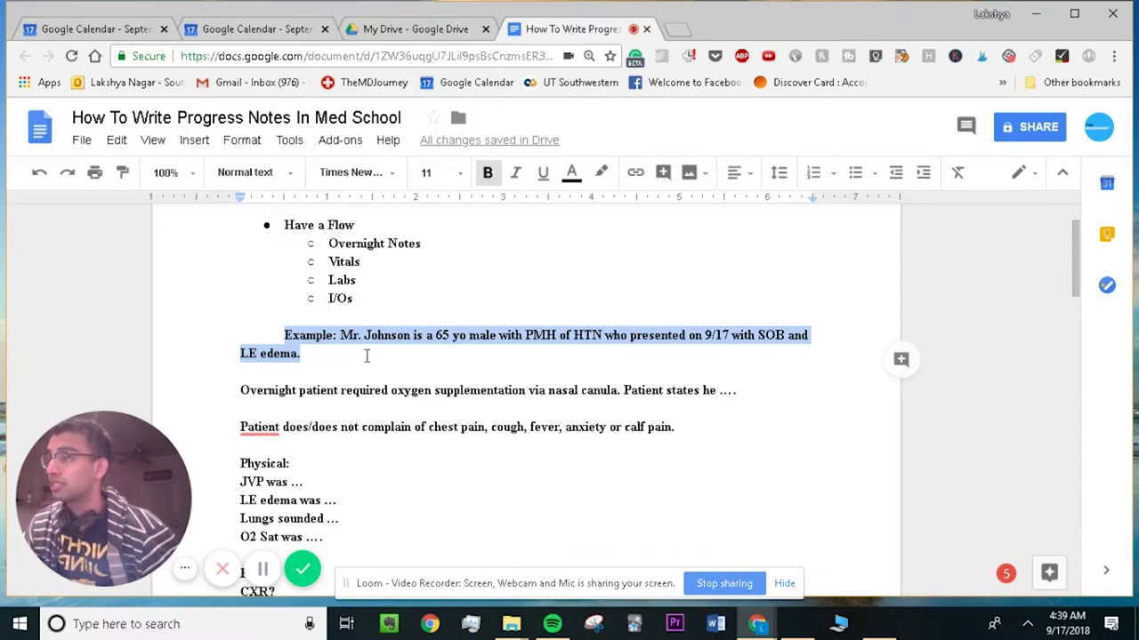
{"action": "left_click", "coordinate": [236, 392]}
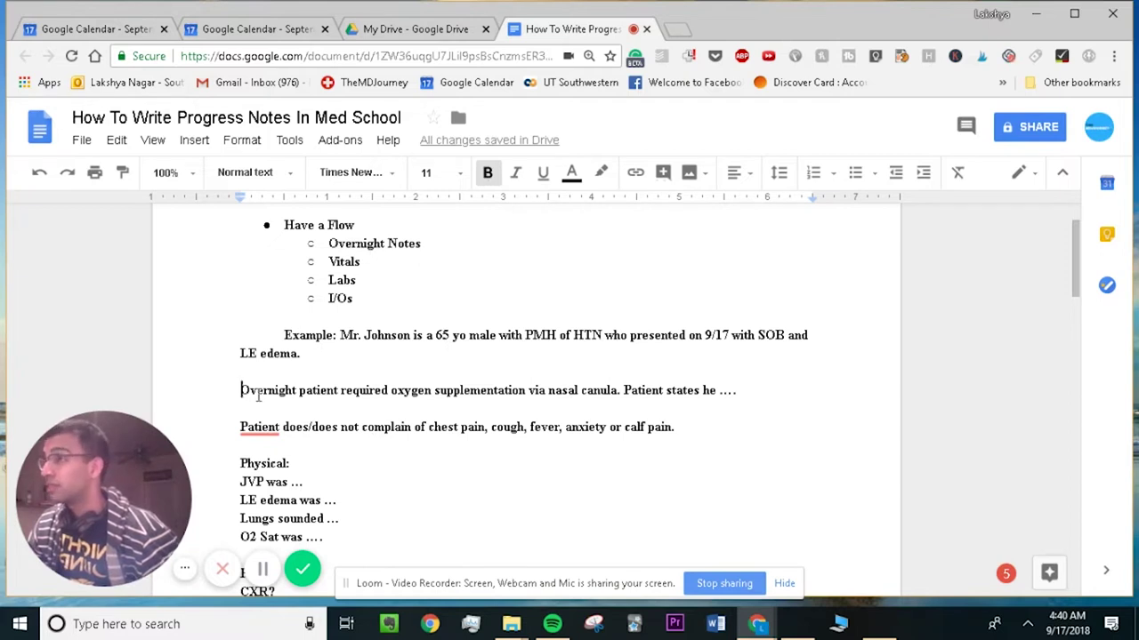
{"action": "left_click_drag", "start_coordinate": [240, 389], "coordinate": [625, 391]}
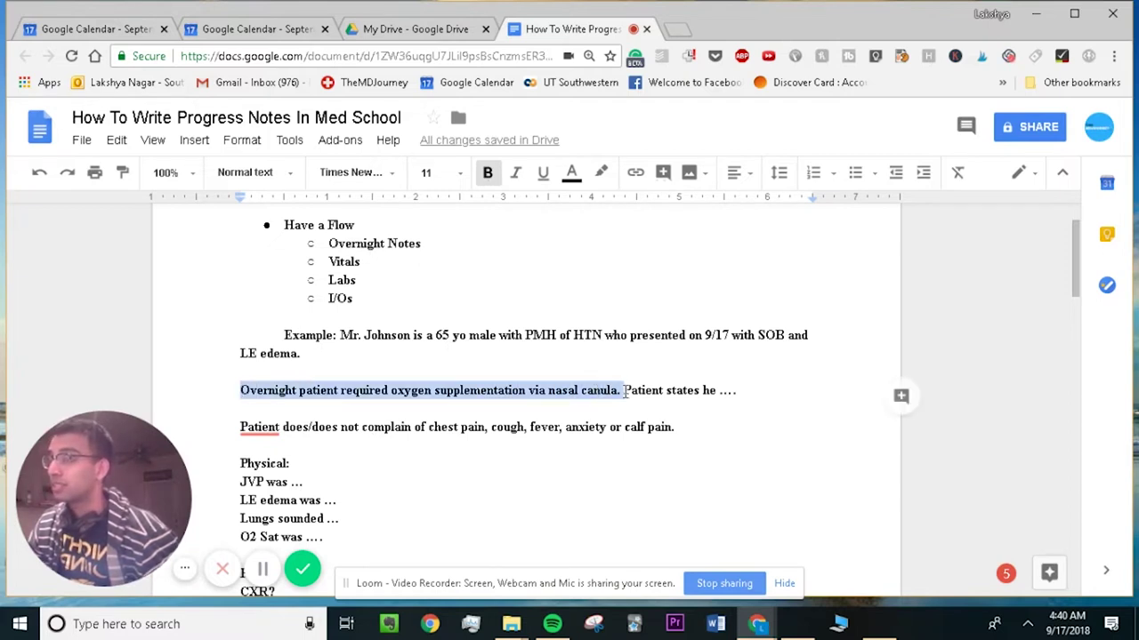
{"action": "left_click", "coordinate": [534, 384]}
{"action": "scroll", "coordinate": [389, 312], "scroll_direction": "up", "scroll_amount": 1}
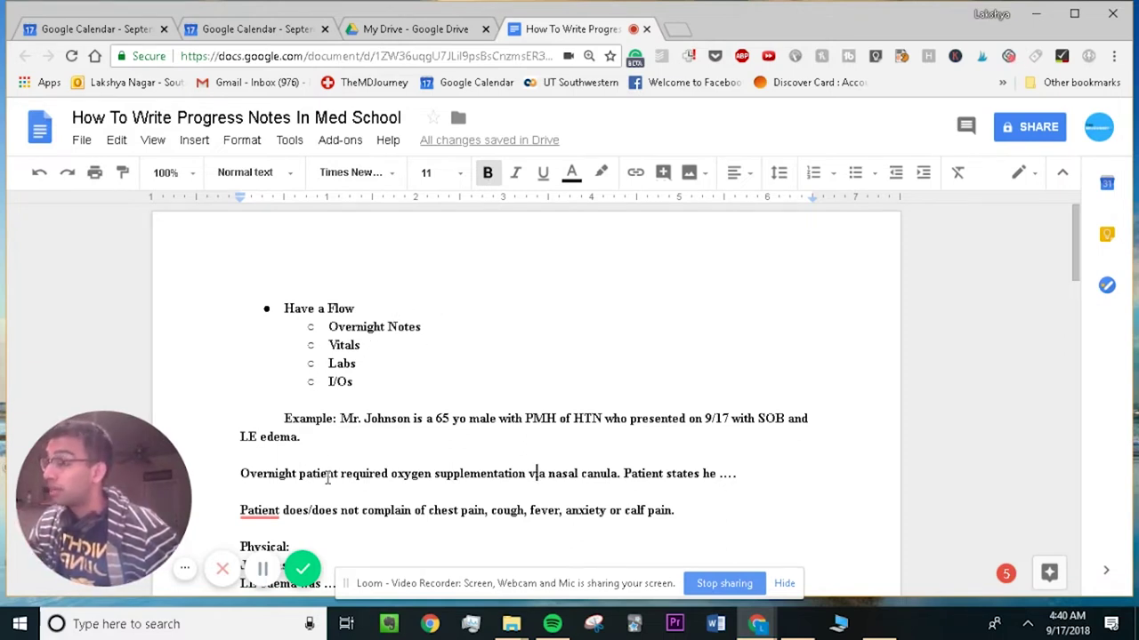
{"action": "scroll", "coordinate": [328, 478], "scroll_direction": "down", "scroll_amount": 1}
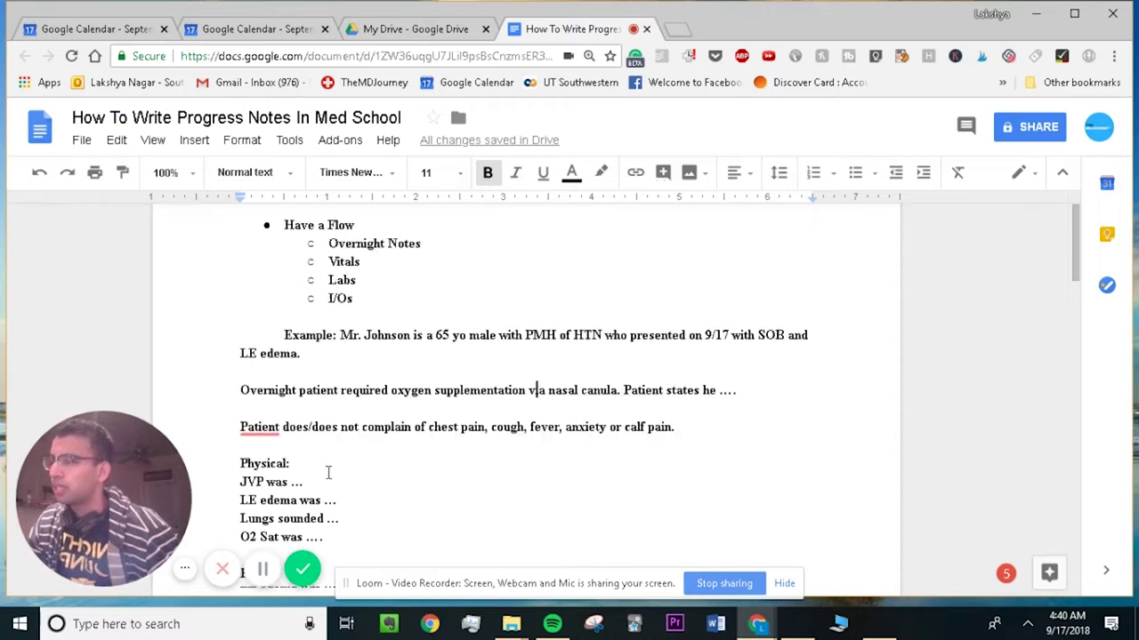
{"action": "left_click_drag", "start_coordinate": [242, 391], "coordinate": [620, 396]}
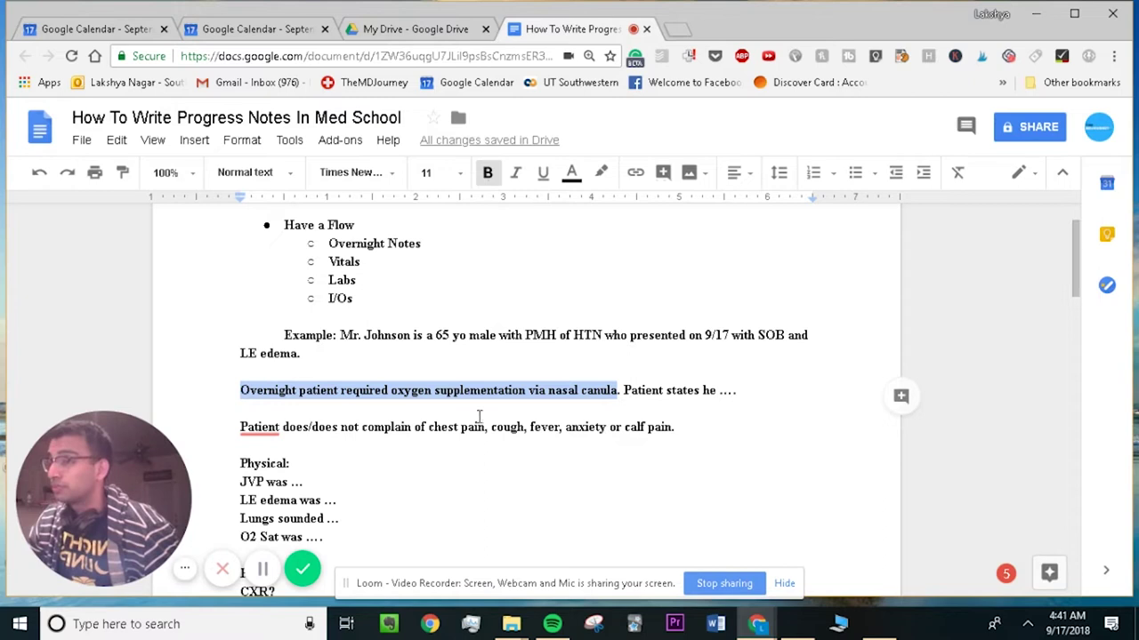
{"action": "left_click_drag", "start_coordinate": [238, 427], "coordinate": [679, 430]}
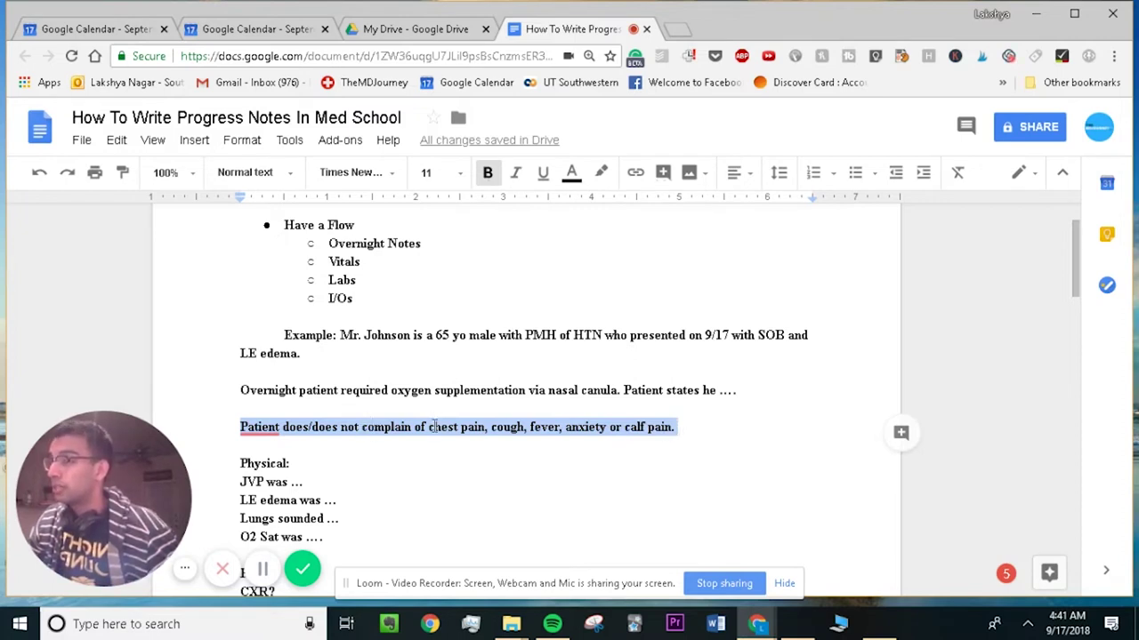
{"action": "left_click", "coordinate": [431, 429]}
{"action": "left_click_drag", "start_coordinate": [531, 430], "coordinate": [685, 430]}
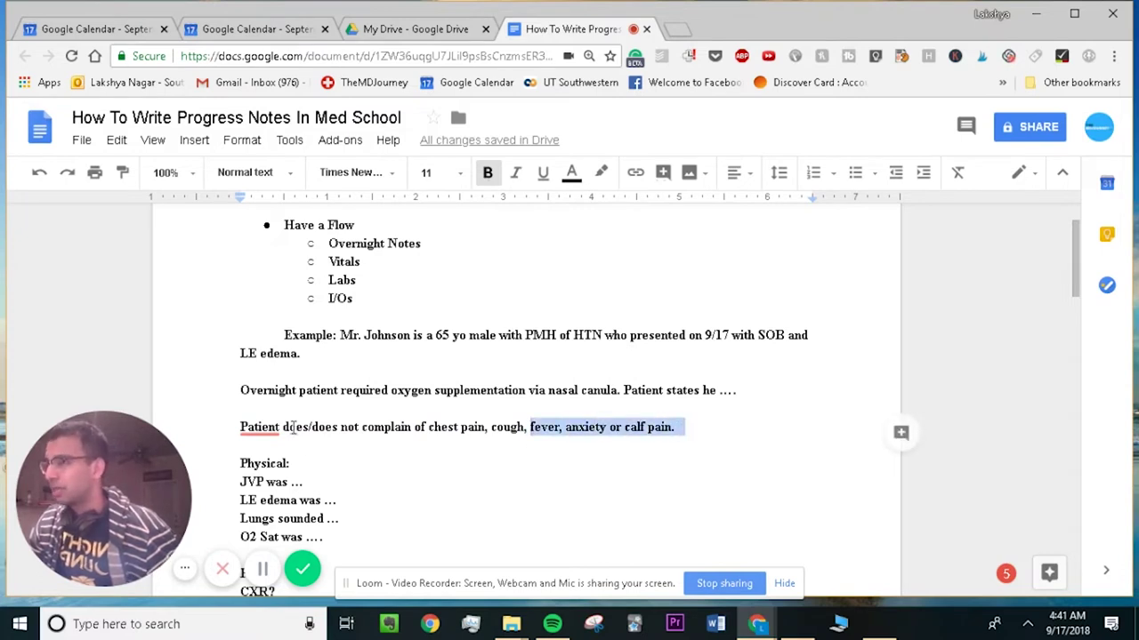
{"action": "left_click_drag", "start_coordinate": [524, 428], "coordinate": [461, 430]}
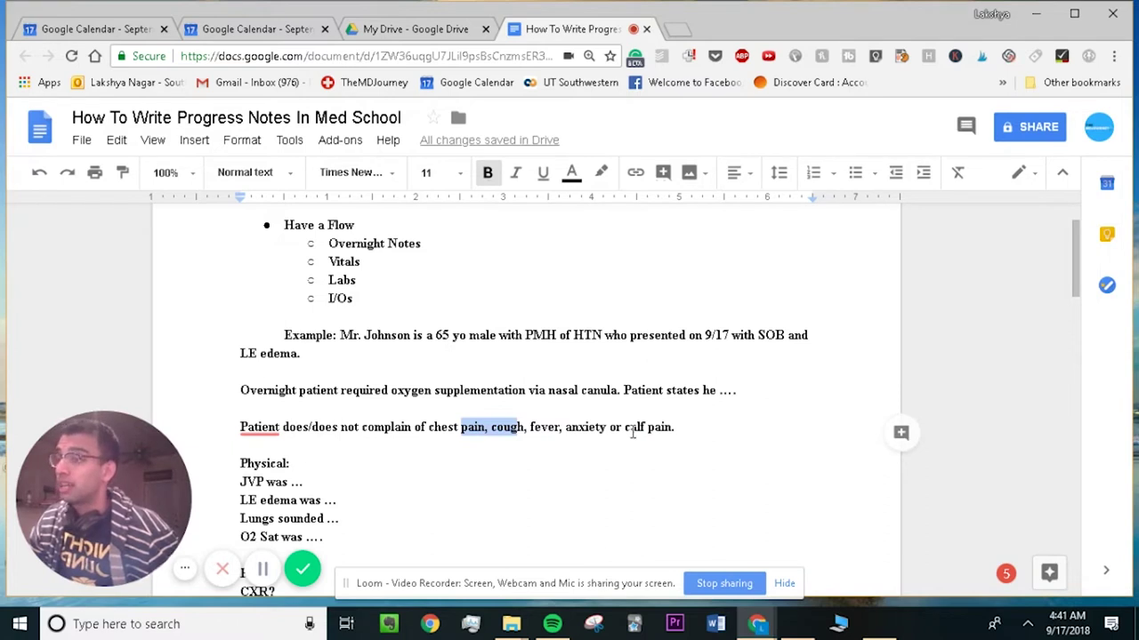
Step: Insert 'Patient does not complain of' after 'cough,' and select the dots after 'Patient states he'
{"action": "left_click", "coordinate": [529, 427]}
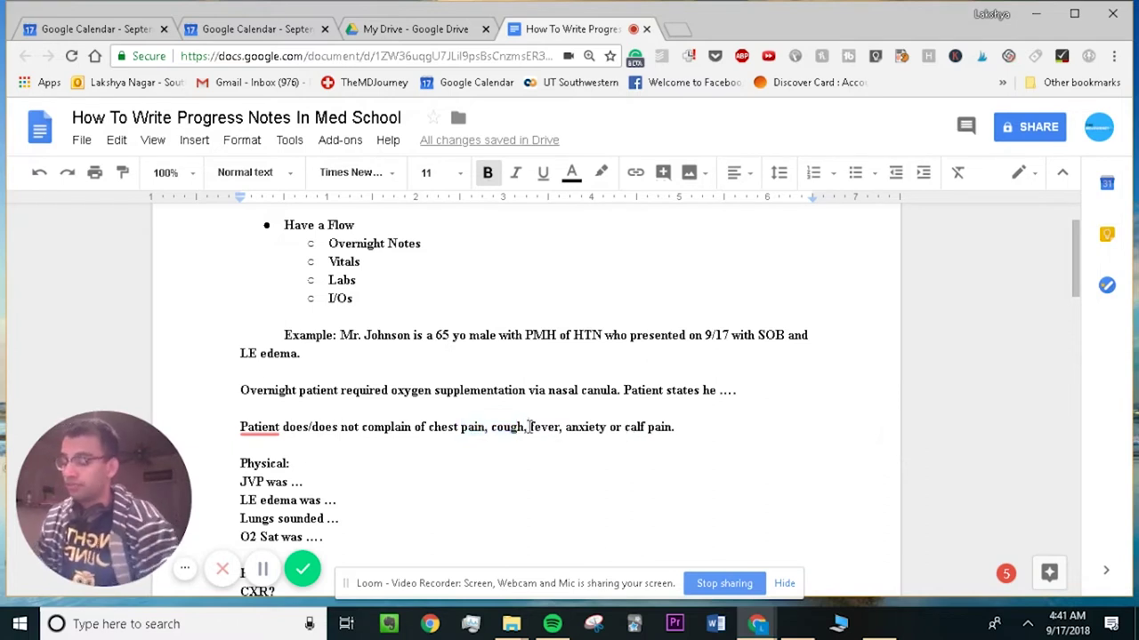
{"action": "type", "text": "Patient does"}
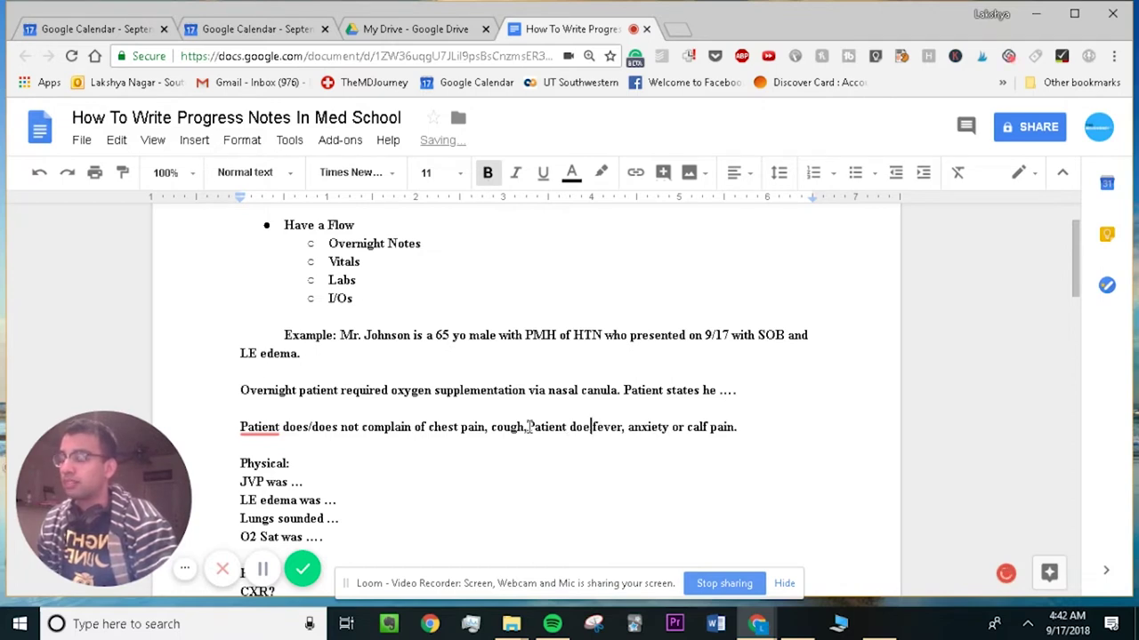
{"action": "key", "text": "BackSpace"}
{"action": "type", "text": "s not complain "}
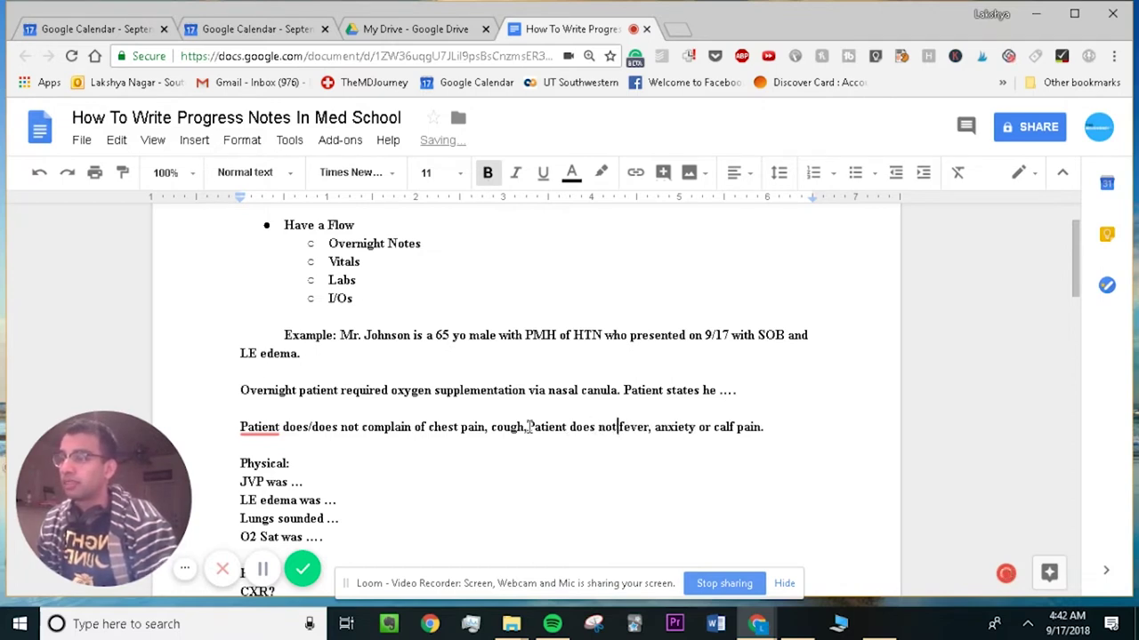
{"action": "type", "text": "of"}
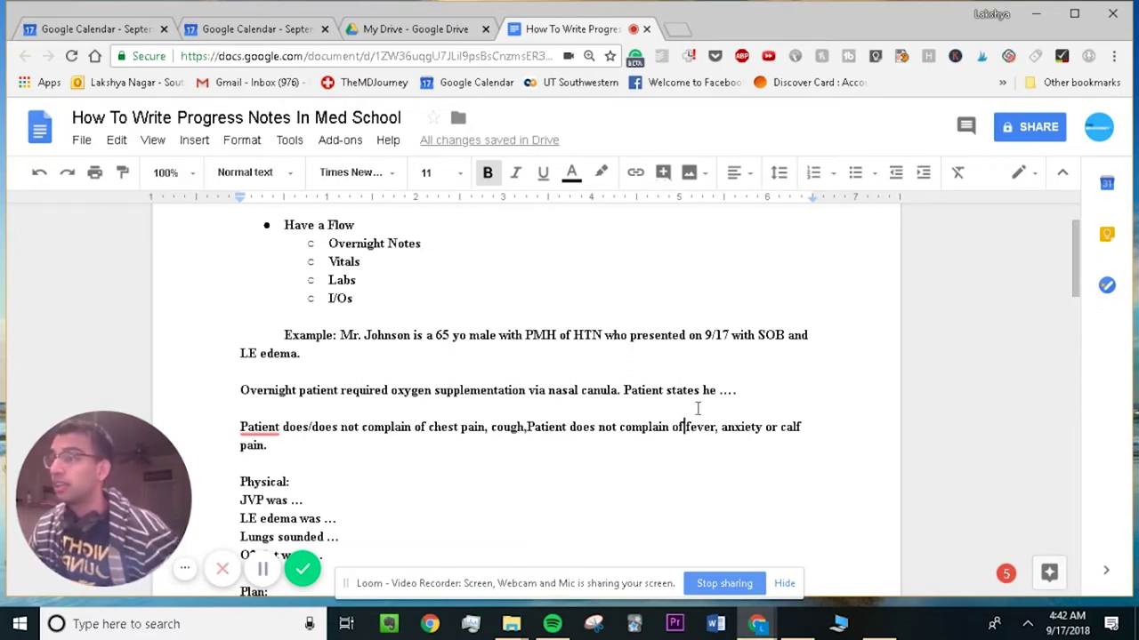
{"action": "left_click", "coordinate": [743, 401]}
{"action": "left_click_drag", "start_coordinate": [734, 391], "coordinate": [719, 392]}
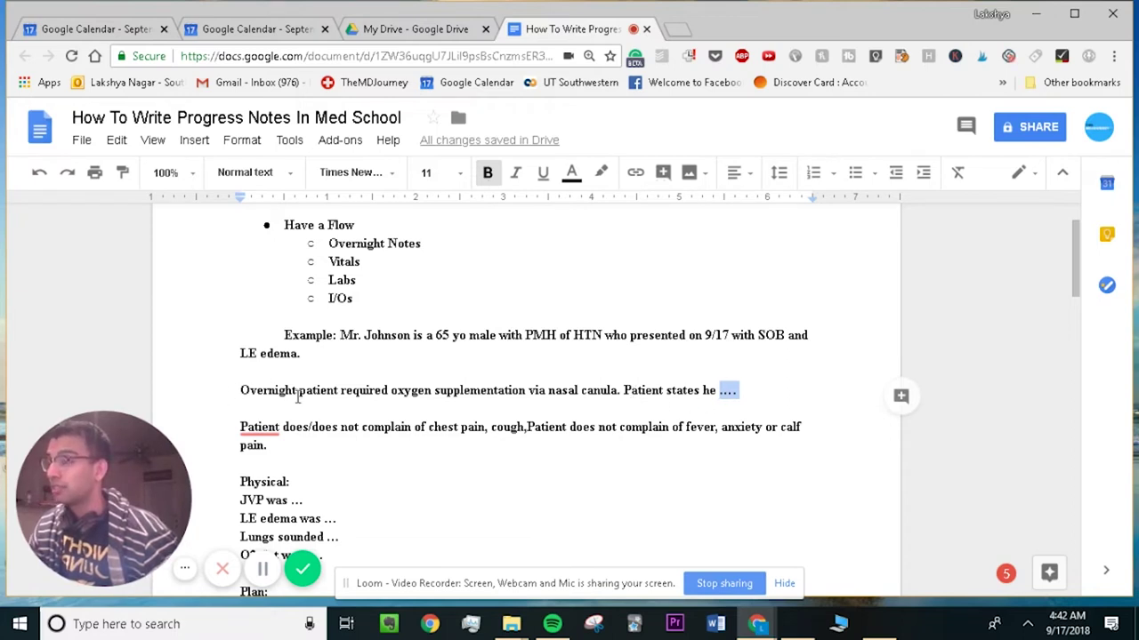
{"action": "scroll", "coordinate": [298, 399], "scroll_direction": "down", "scroll_amount": 1}
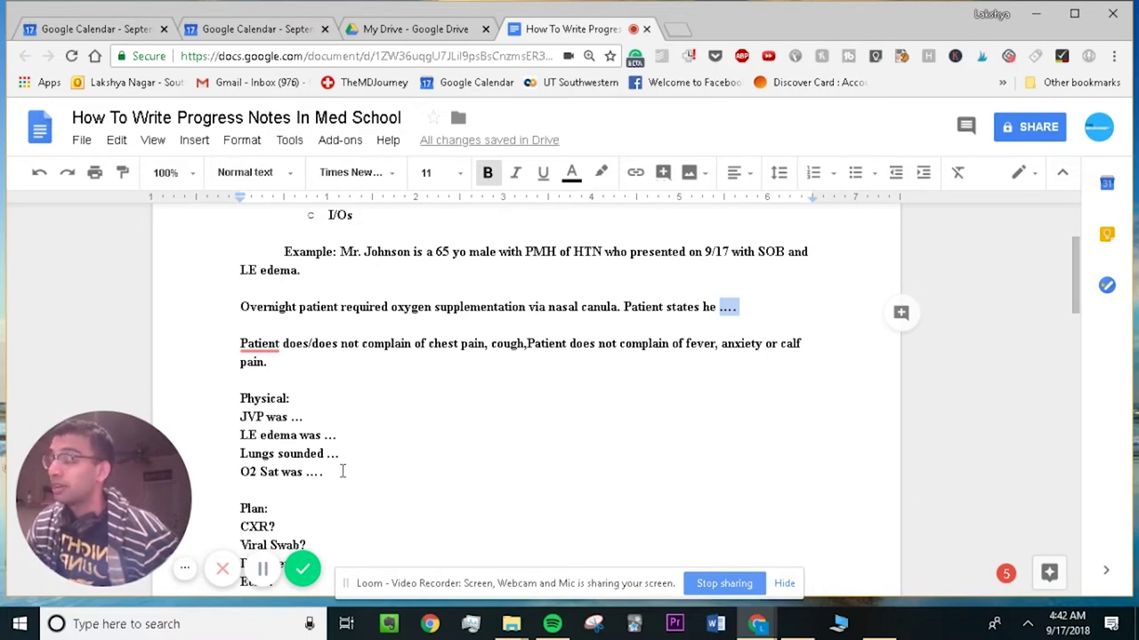
{"action": "left_click", "coordinate": [344, 473]}
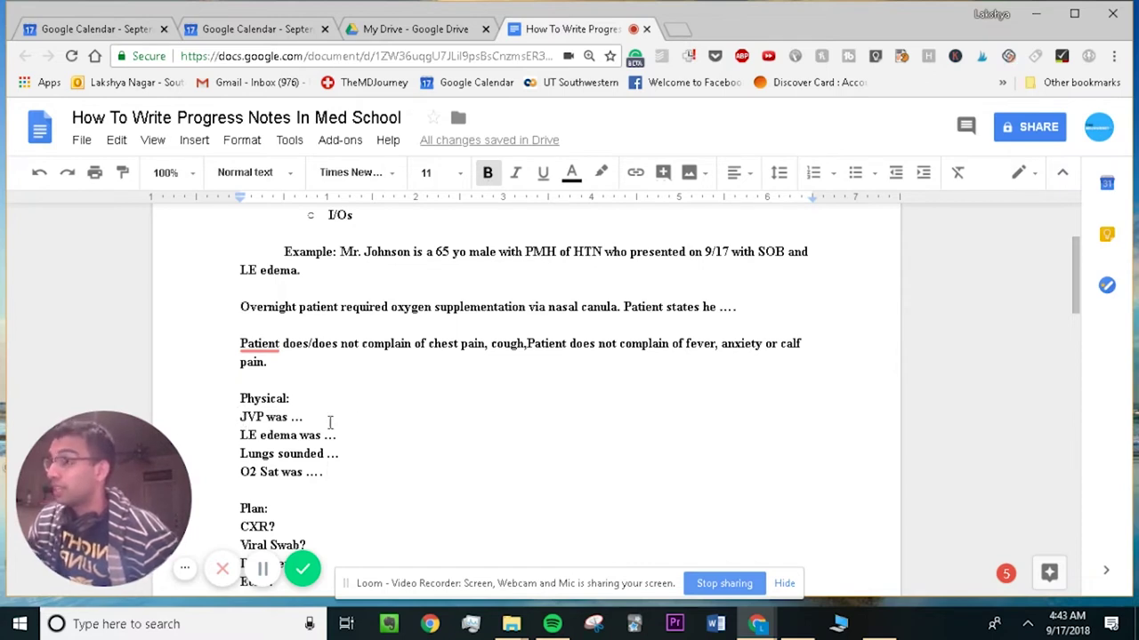
{"action": "left_click_drag", "start_coordinate": [322, 418], "coordinate": [290, 418]}
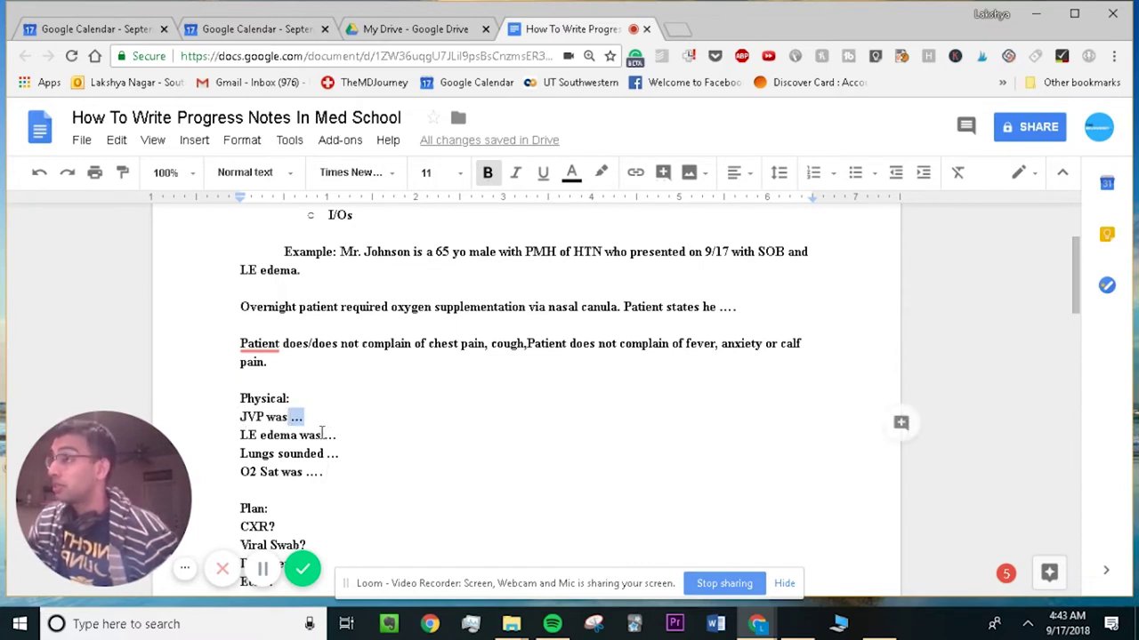
{"action": "scroll", "coordinate": [348, 401], "scroll_direction": "down", "scroll_amount": 1}
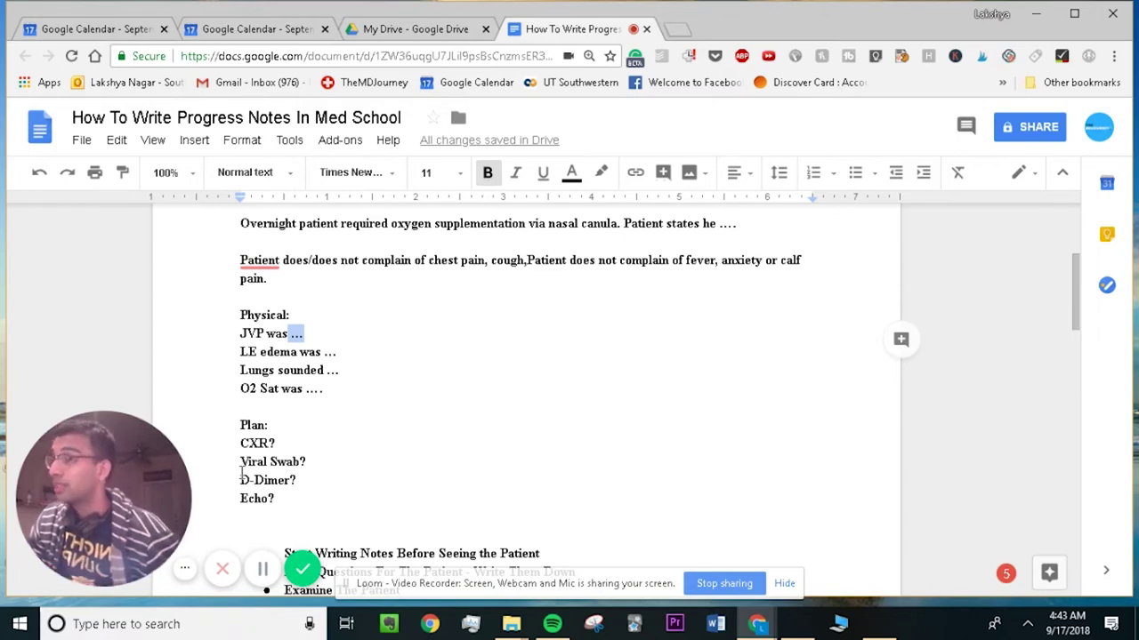
{"action": "scroll", "coordinate": [621, 391], "scroll_direction": "up", "scroll_amount": 1}
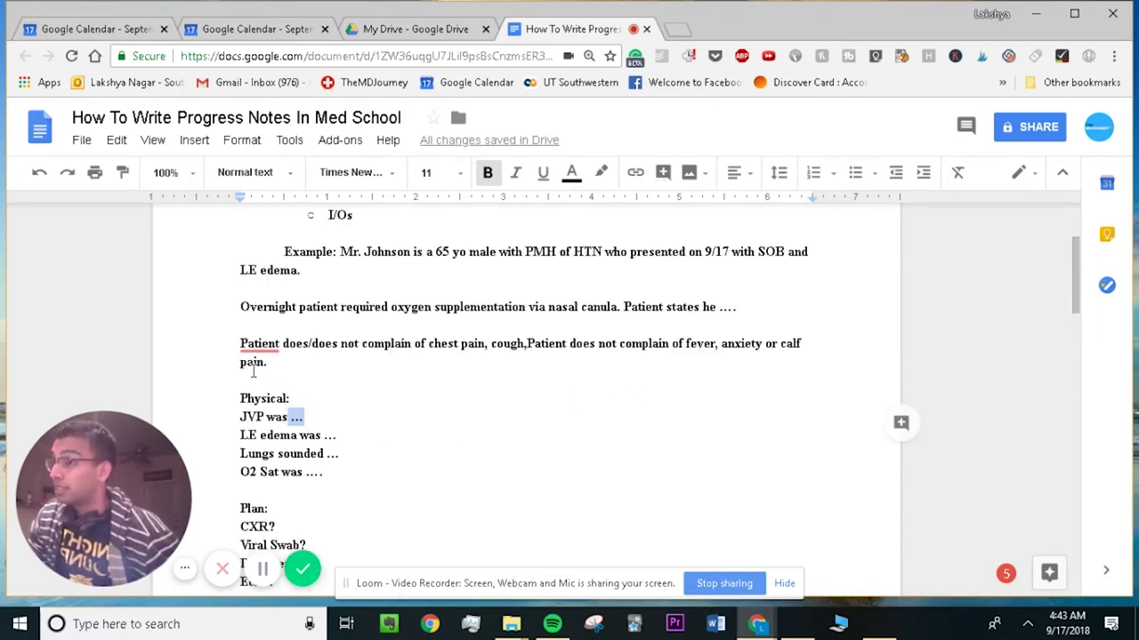
{"action": "scroll", "coordinate": [253, 372], "scroll_direction": "down", "scroll_amount": 2}
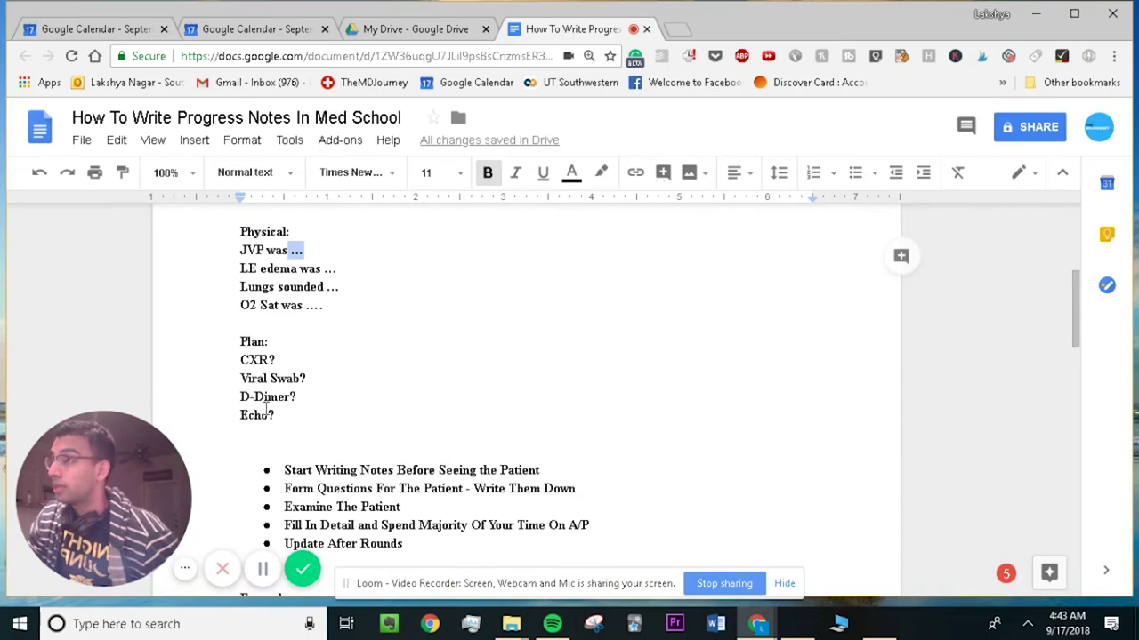
{"action": "scroll", "coordinate": [265, 408], "scroll_direction": "up", "scroll_amount": 2}
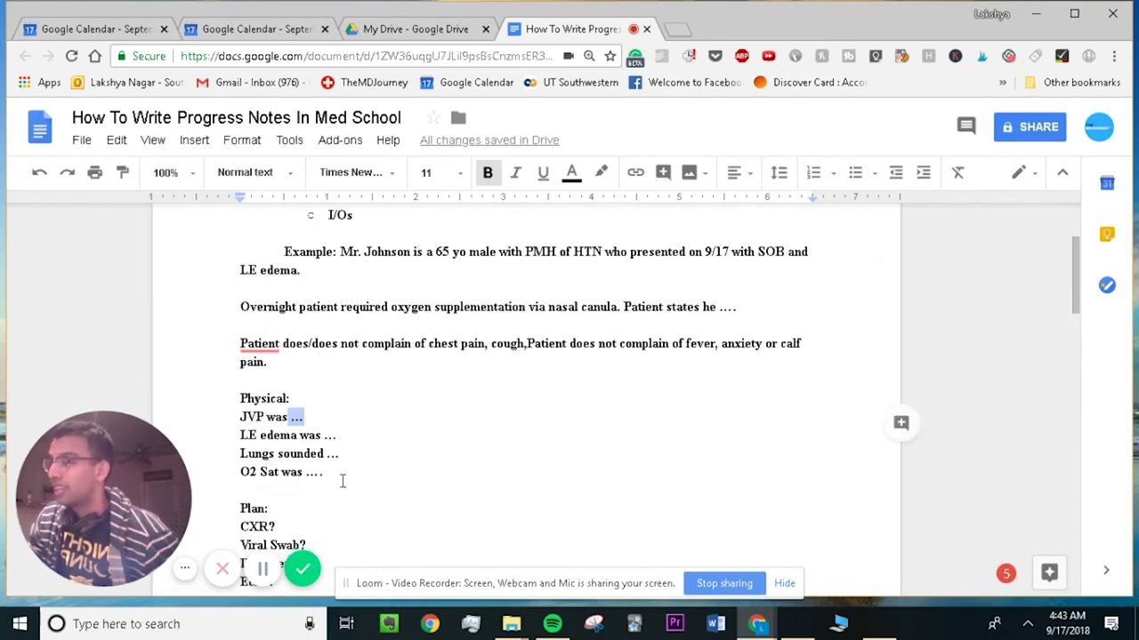
Step: Delete the 'D-Dimer?' line so the Plan lists CXR?, Viral Swab? and Echo?
{"action": "left_click_drag", "start_coordinate": [344, 476], "coordinate": [242, 469]}
{"action": "scroll", "coordinate": [258, 472], "scroll_direction": "down", "scroll_amount": 1}
{"action": "left_click", "coordinate": [310, 481]}
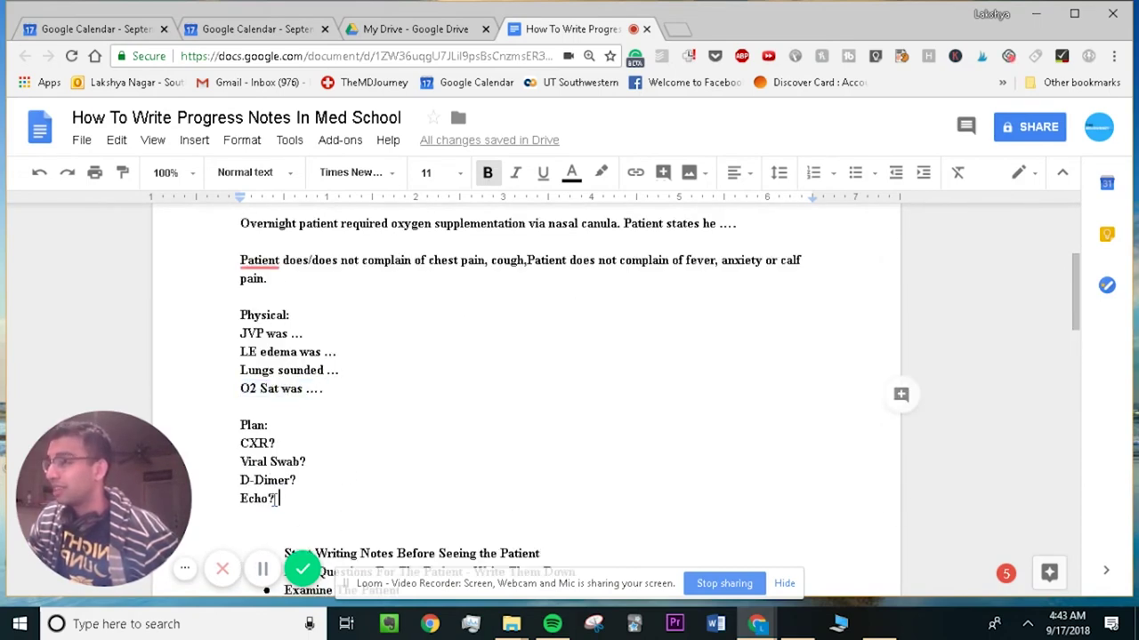
{"action": "left_click_drag", "start_coordinate": [311, 482], "coordinate": [232, 480]}
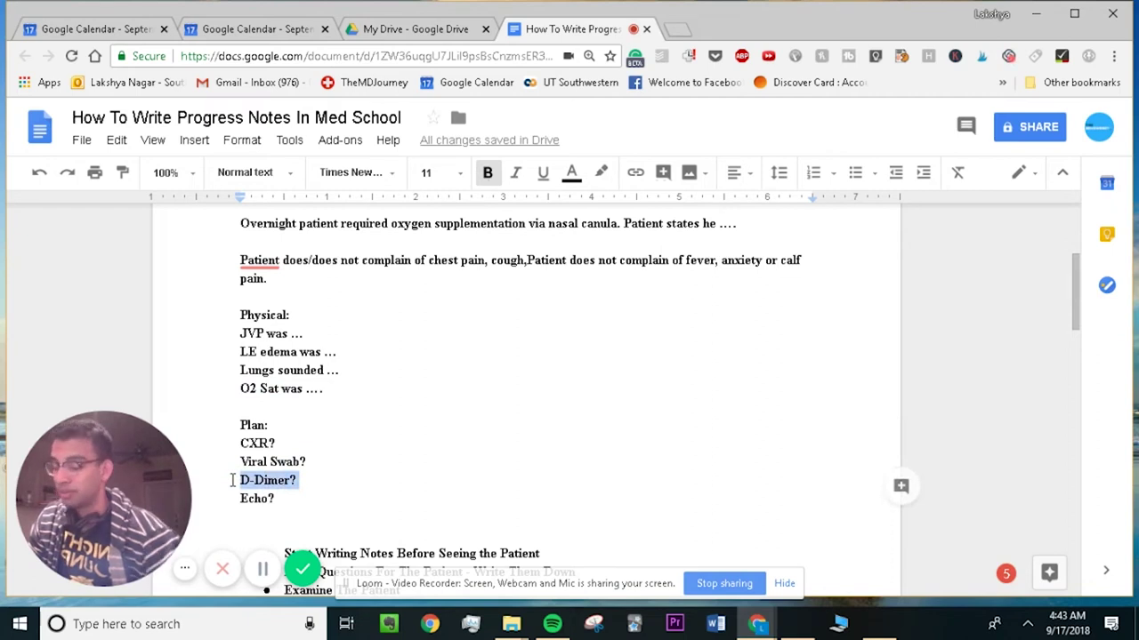
{"action": "key", "text": "BackSpace"}
{"action": "key", "text": "BackSpace"}
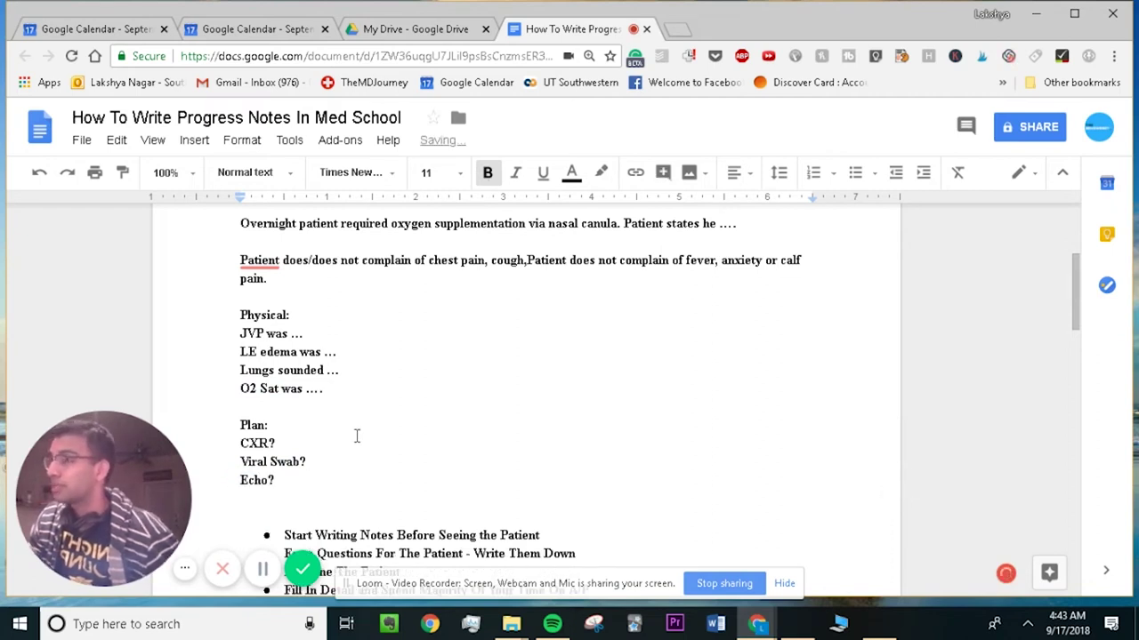
{"action": "scroll", "coordinate": [356, 436], "scroll_direction": "up", "scroll_amount": 2}
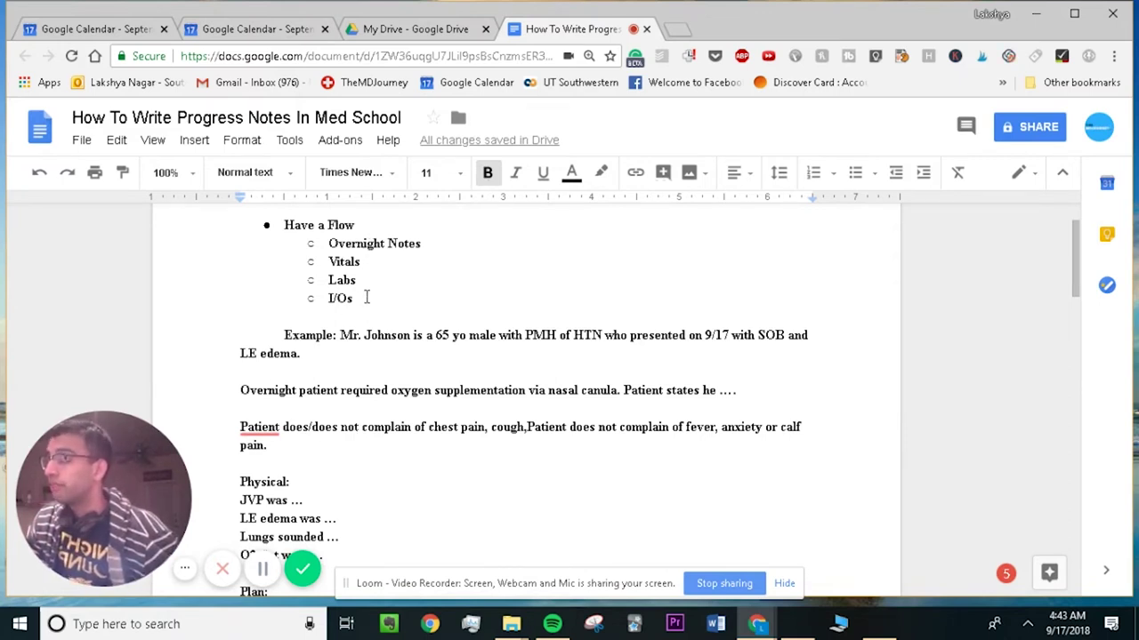
{"action": "left_click_drag", "start_coordinate": [362, 299], "coordinate": [331, 257]}
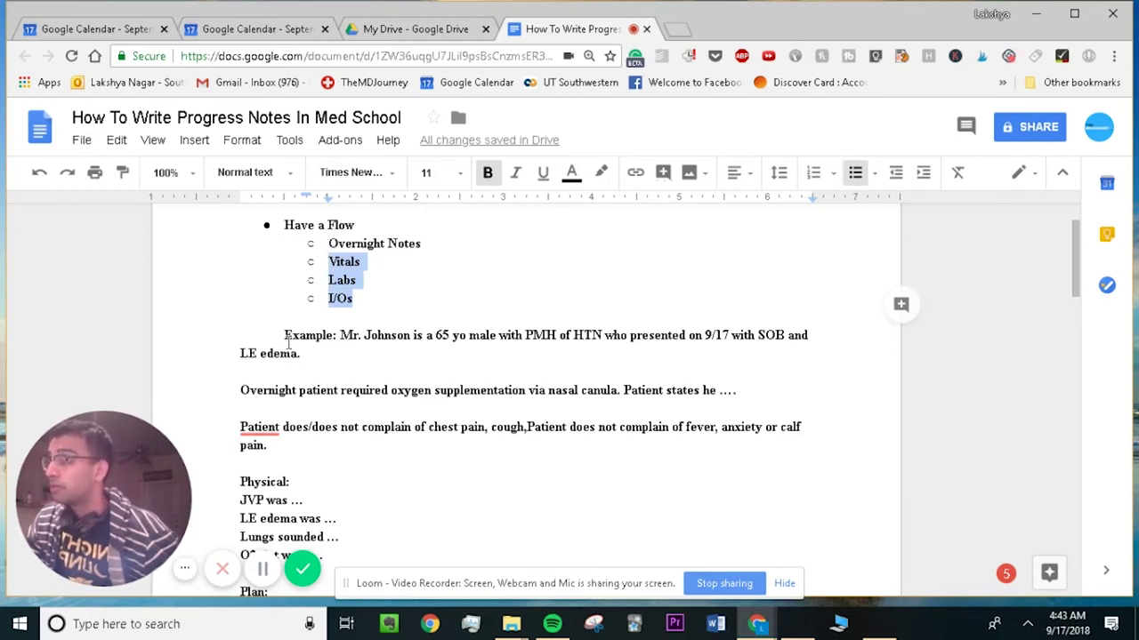
{"action": "left_click_drag", "start_coordinate": [287, 342], "coordinate": [325, 449]}
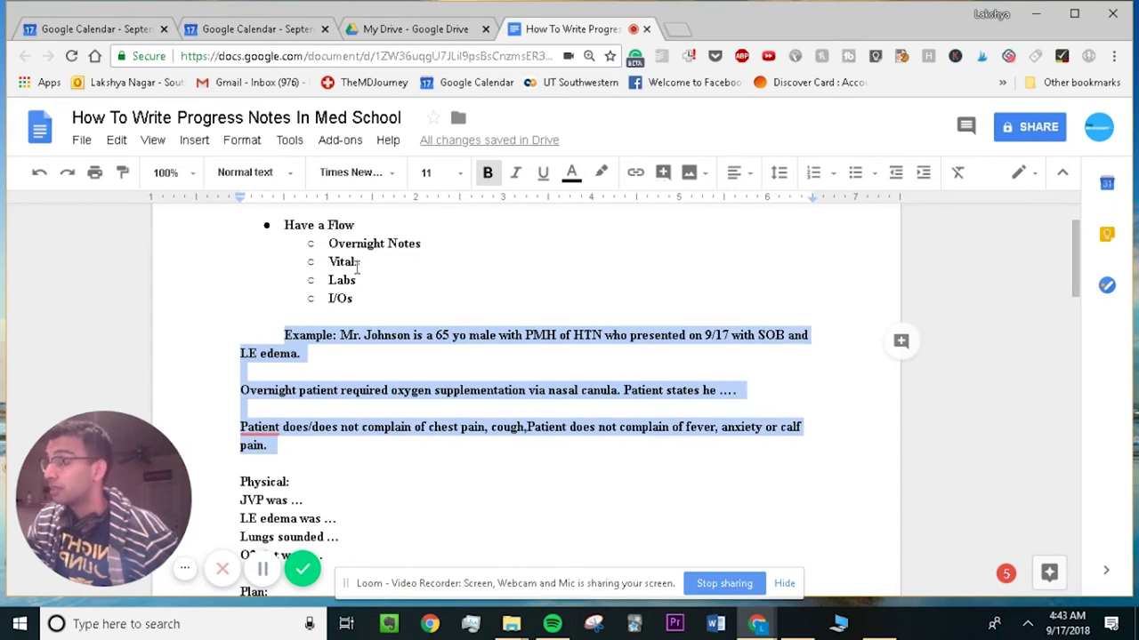
{"action": "scroll", "coordinate": [371, 379], "scroll_direction": "down", "scroll_amount": 1}
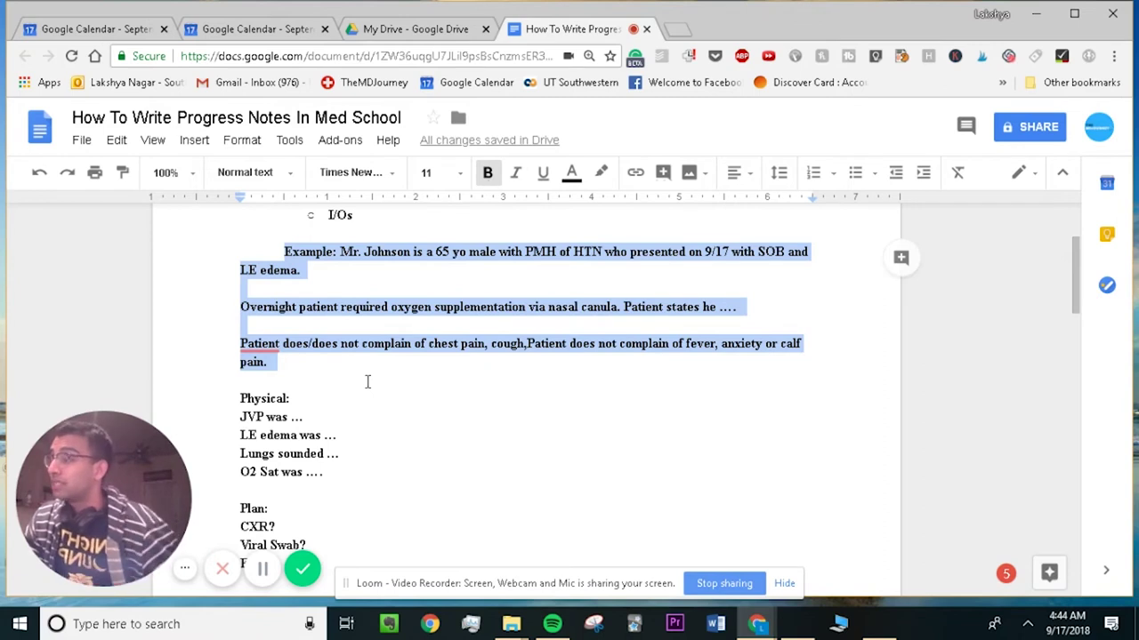
{"action": "scroll", "coordinate": [381, 382], "scroll_direction": "down", "scroll_amount": 1}
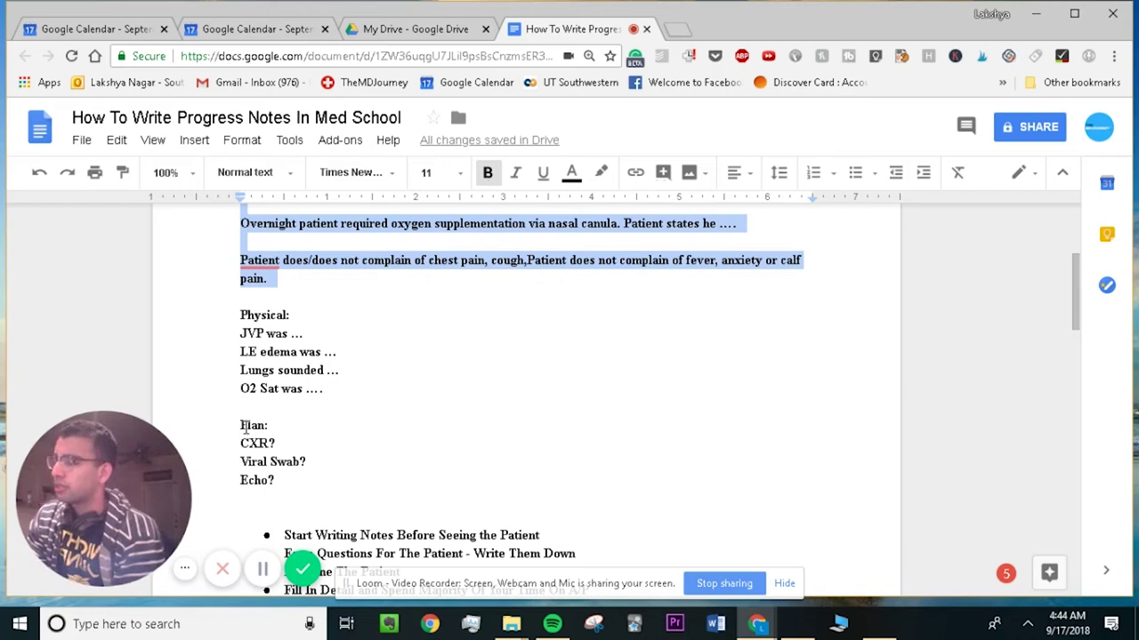
{"action": "scroll", "coordinate": [249, 418], "scroll_direction": "down", "scroll_amount": 1}
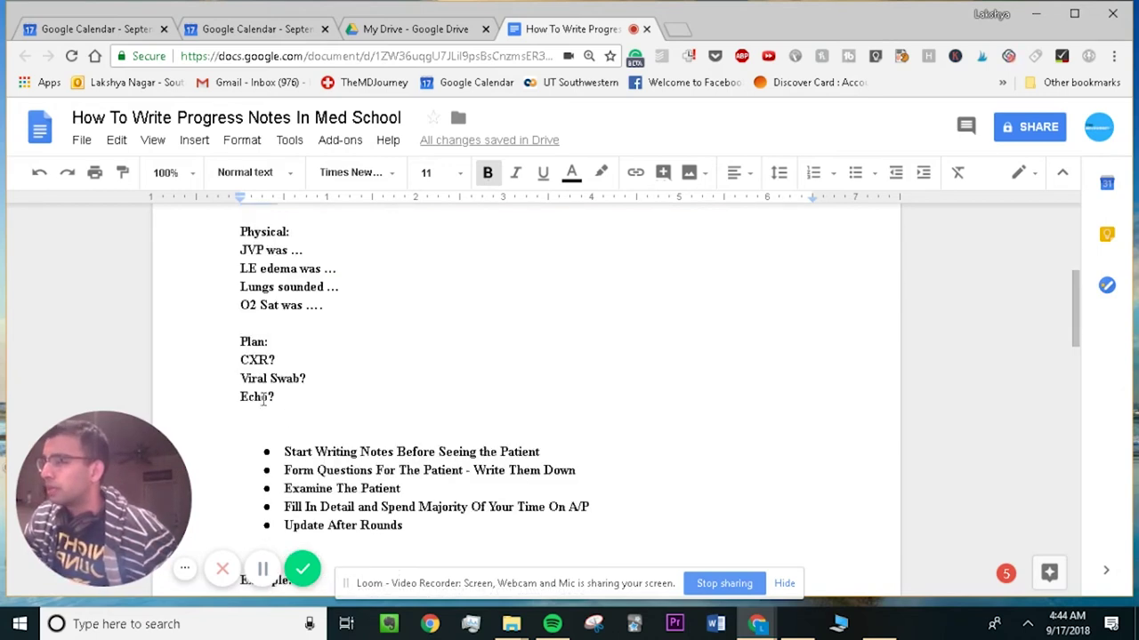
{"action": "scroll", "coordinate": [346, 453], "scroll_direction": "down", "scroll_amount": 1}
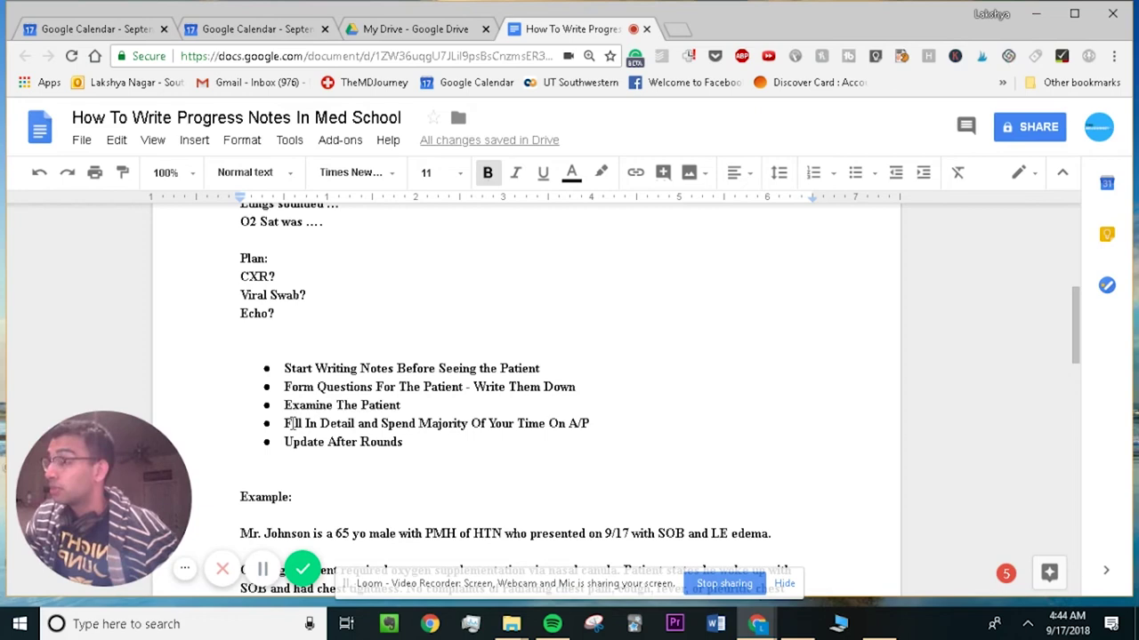
{"action": "scroll", "coordinate": [287, 400], "scroll_direction": "up", "scroll_amount": 1}
{"action": "left_click_drag", "start_coordinate": [284, 397], "coordinate": [238, 358]}
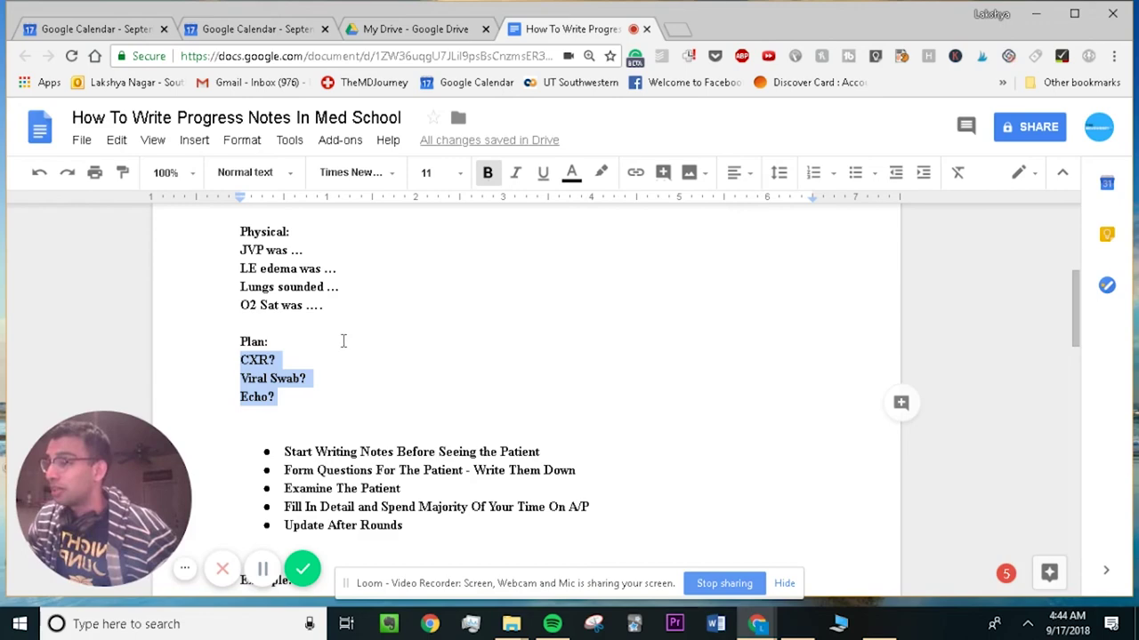
{"action": "scroll", "coordinate": [345, 343], "scroll_direction": "down", "scroll_amount": 1}
{"action": "scroll", "coordinate": [377, 389], "scroll_direction": "up", "scroll_amount": 3}
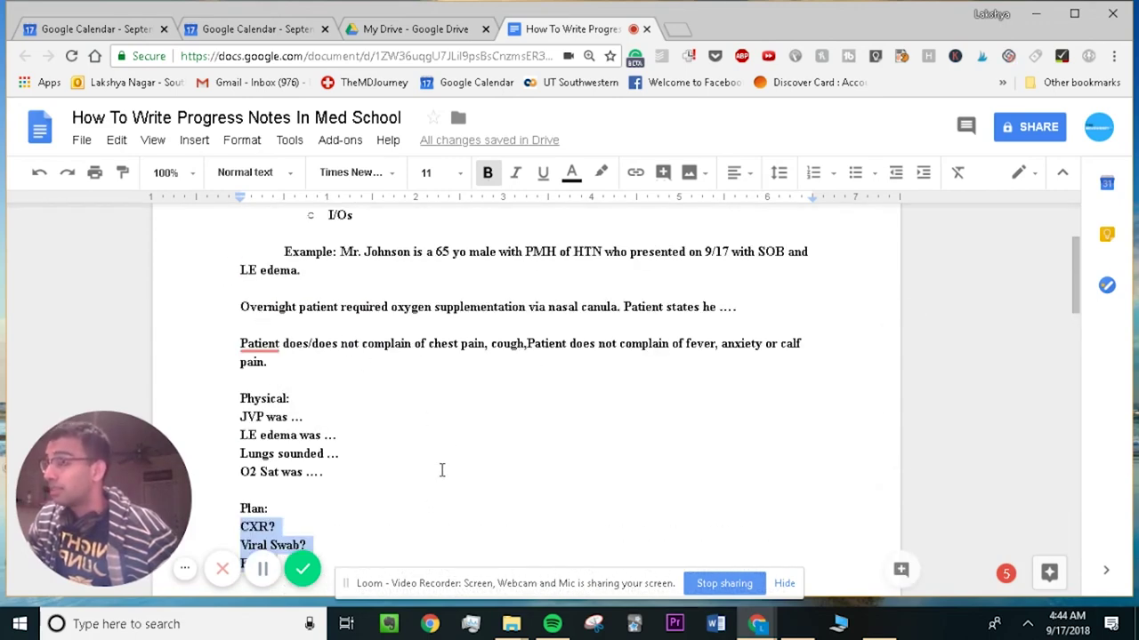
{"action": "scroll", "coordinate": [436, 469], "scroll_direction": "down", "scroll_amount": 1}
{"action": "left_click", "coordinate": [278, 443]}
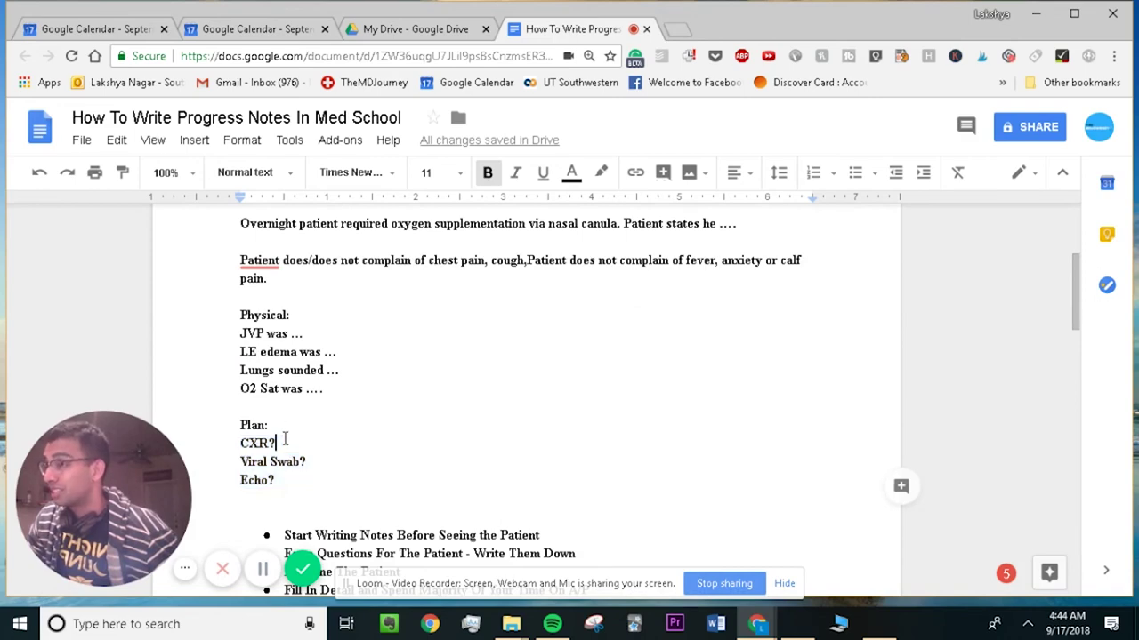
{"action": "left_click_drag", "start_coordinate": [278, 443], "coordinate": [244, 445]}
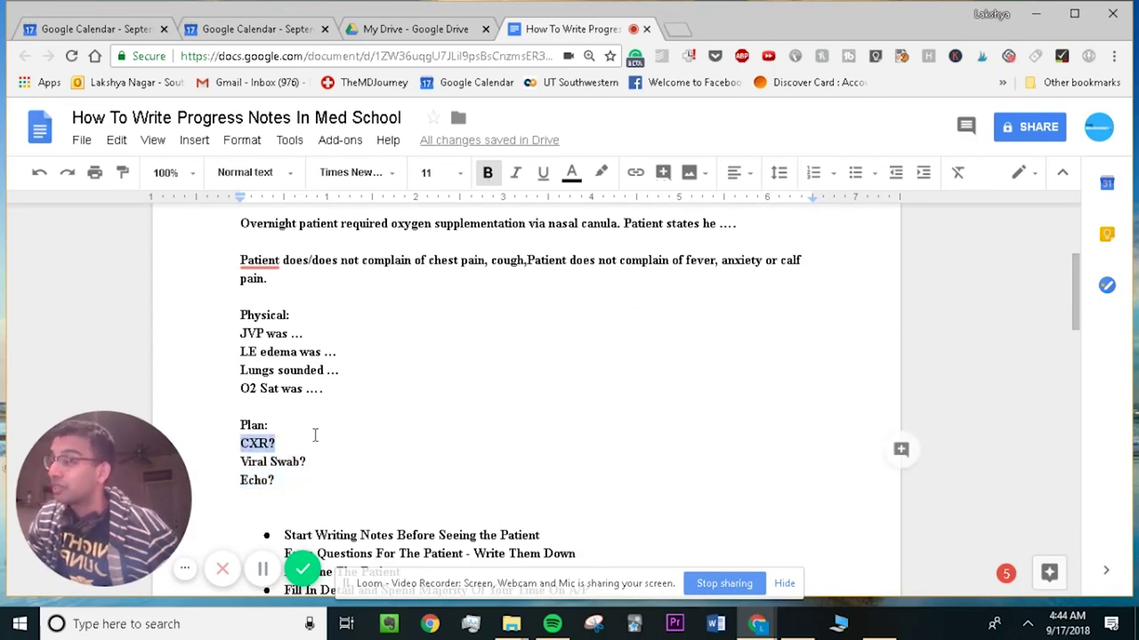
{"action": "scroll", "coordinate": [338, 418], "scroll_direction": "down", "scroll_amount": 1}
{"action": "scroll", "coordinate": [339, 409], "scroll_direction": "down", "scroll_amount": 3}
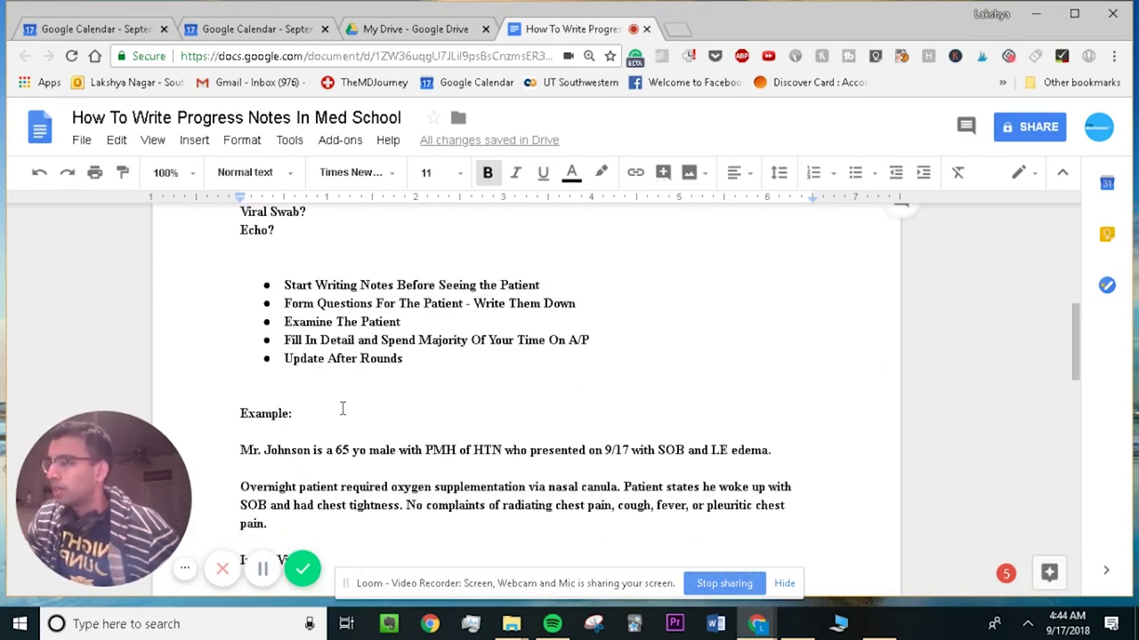
{"action": "scroll", "coordinate": [343, 402], "scroll_direction": "up", "scroll_amount": 7}
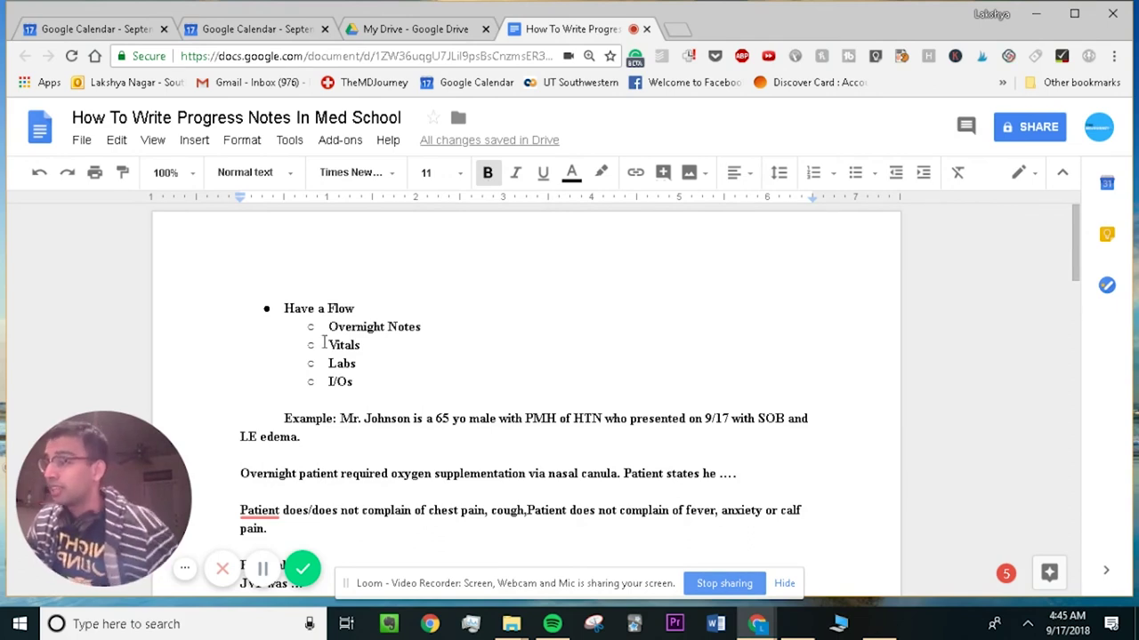
{"action": "scroll", "coordinate": [322, 389], "scroll_direction": "down", "scroll_amount": 1}
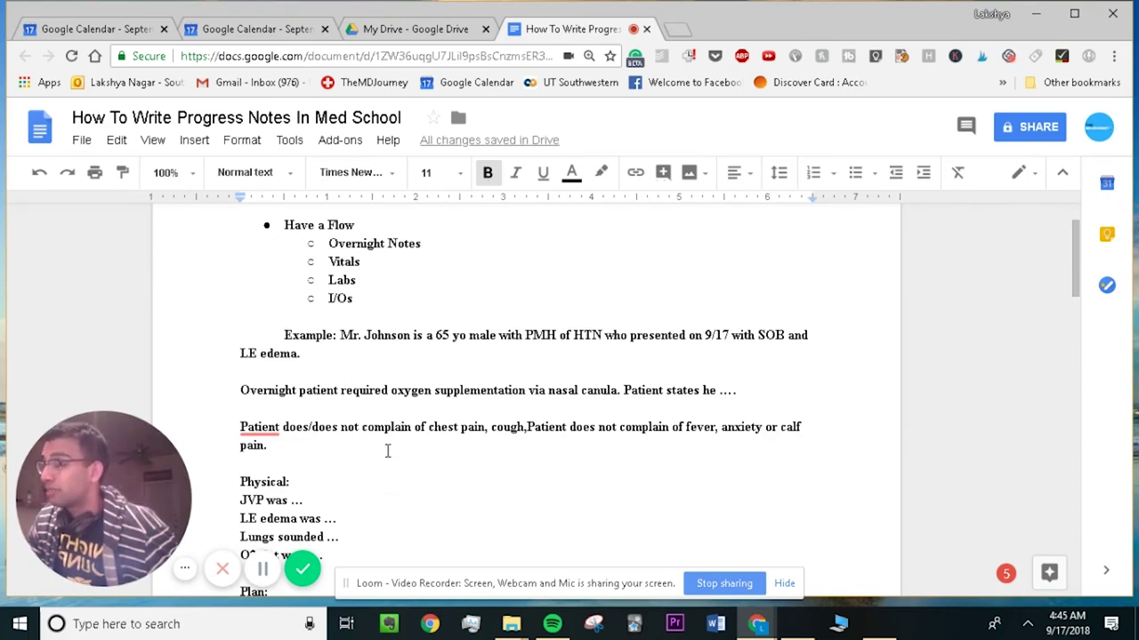
{"action": "scroll", "coordinate": [387, 451], "scroll_direction": "down", "scroll_amount": 2}
{"action": "scroll", "coordinate": [385, 452], "scroll_direction": "down", "scroll_amount": 1}
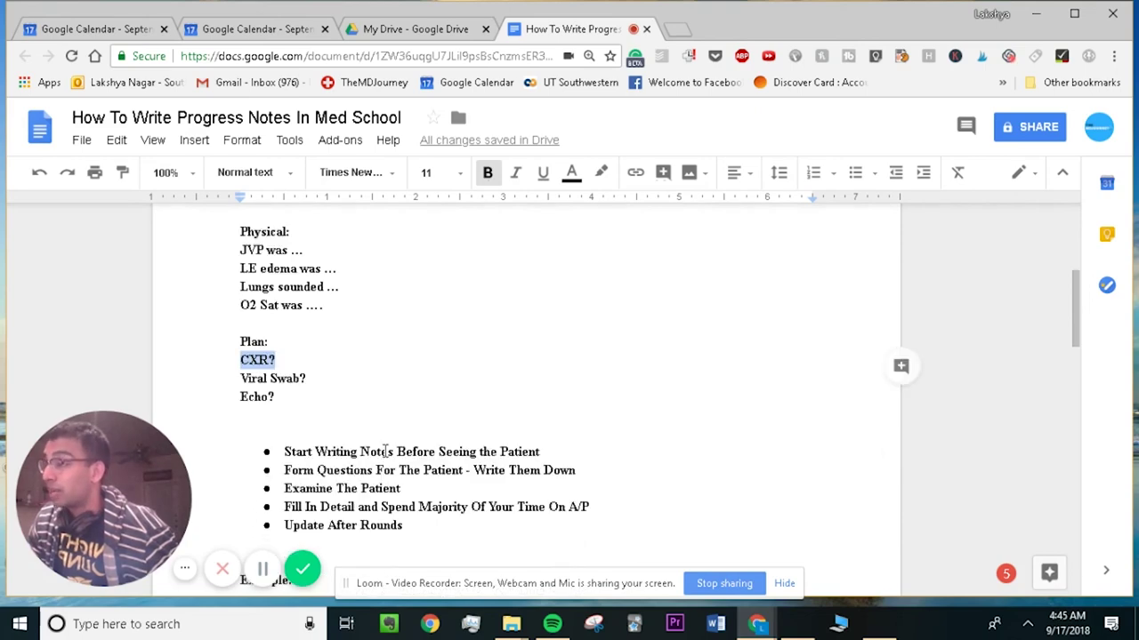
{"action": "scroll", "coordinate": [379, 463], "scroll_direction": "down", "scroll_amount": 3}
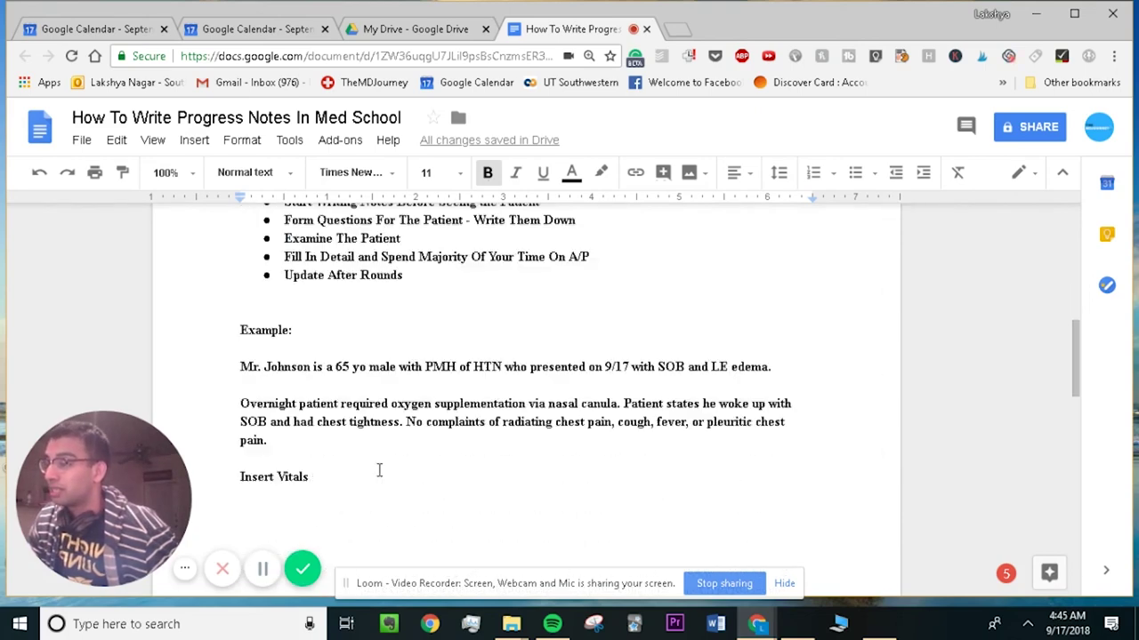
{"action": "scroll", "coordinate": [379, 471], "scroll_direction": "down", "scroll_amount": 1}
{"action": "scroll", "coordinate": [379, 471], "scroll_direction": "up", "scroll_amount": 6}
{"action": "scroll", "coordinate": [379, 472], "scroll_direction": "down", "scroll_amount": 3}
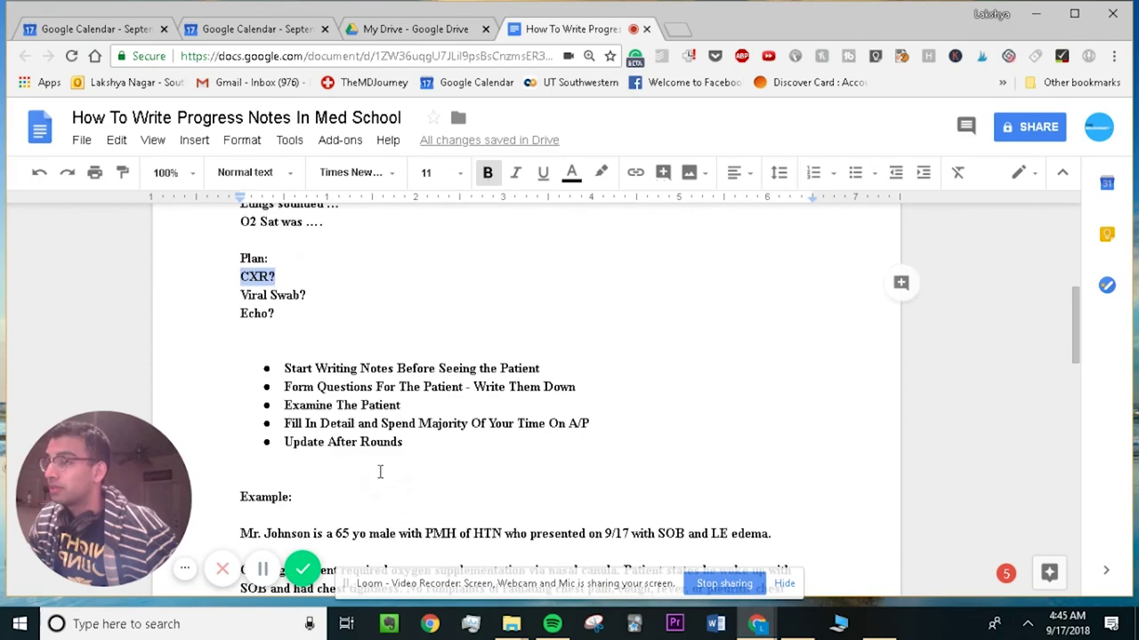
{"action": "scroll", "coordinate": [522, 481], "scroll_direction": "down", "scroll_amount": 2}
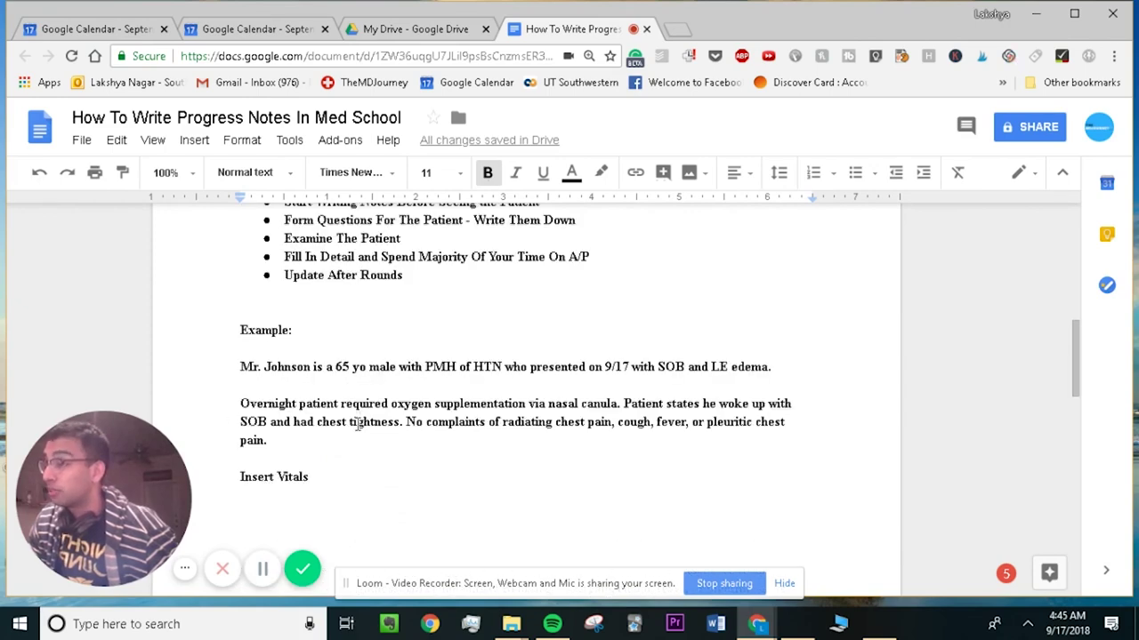
{"action": "scroll", "coordinate": [358, 425], "scroll_direction": "up", "scroll_amount": 3}
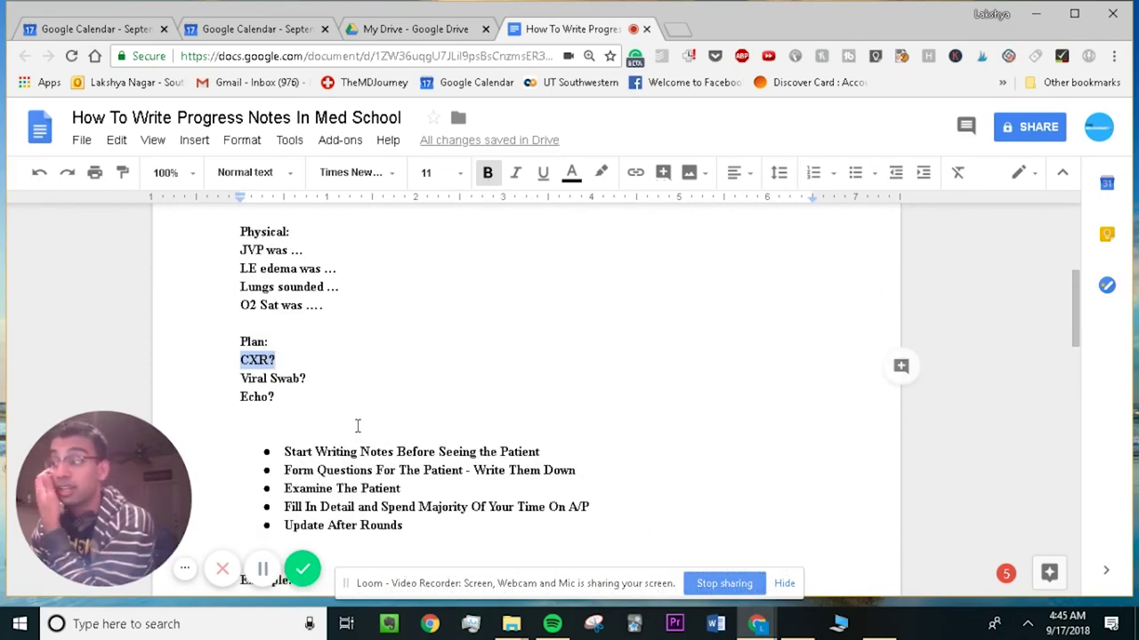